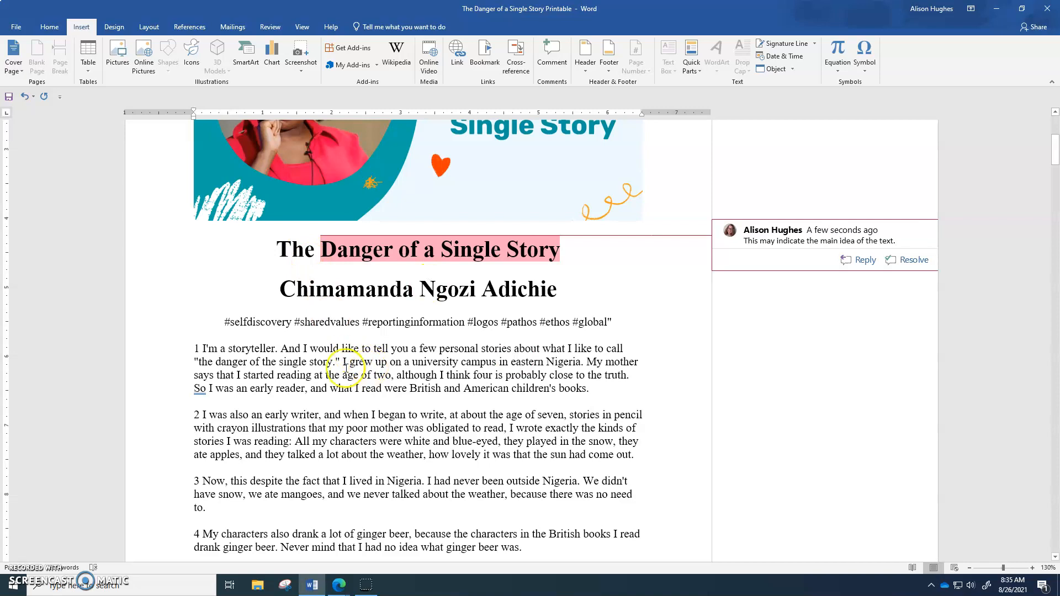
Add a comment on "the danger of the single story" in paragraph 1 reading "Echo the title- What does she mean by danger? Why is it dangerous?".
left_click_drag(343, 362, 195, 363)
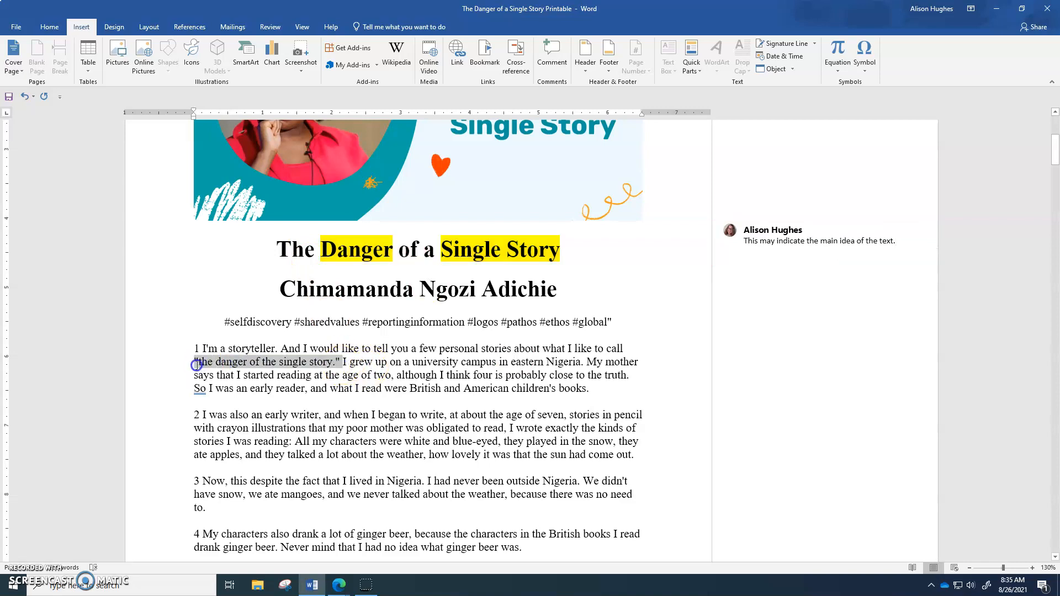
left_click(549, 65)
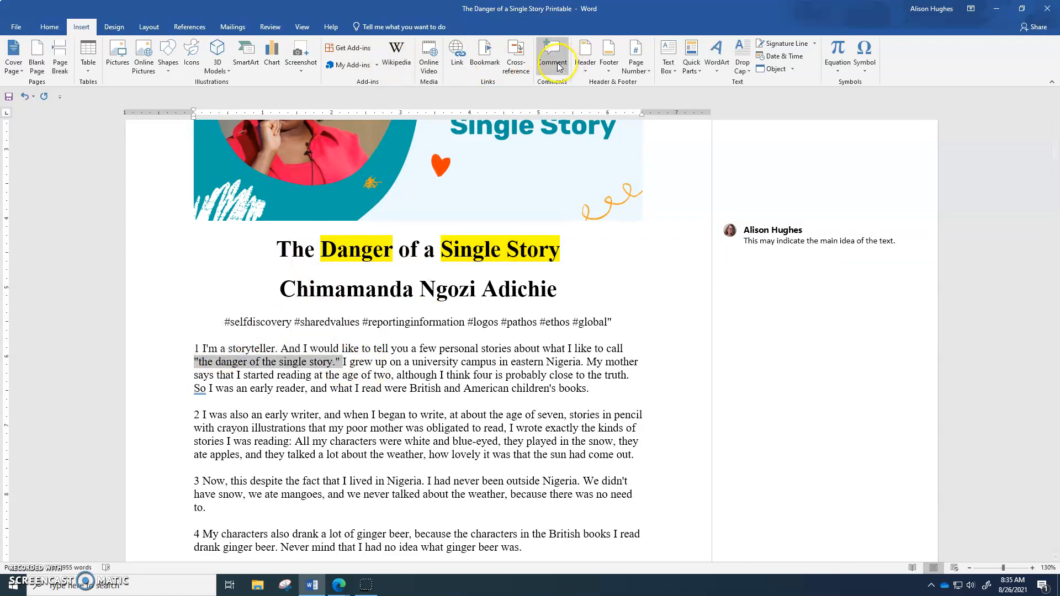
type("echo the title")
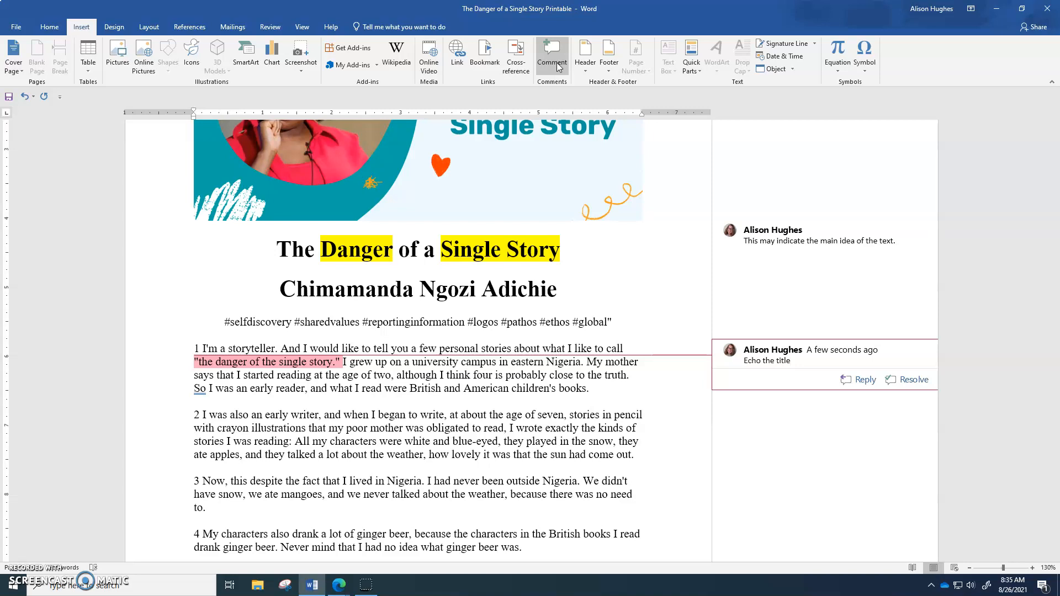
type("- What does she mean by danger? Why is i")
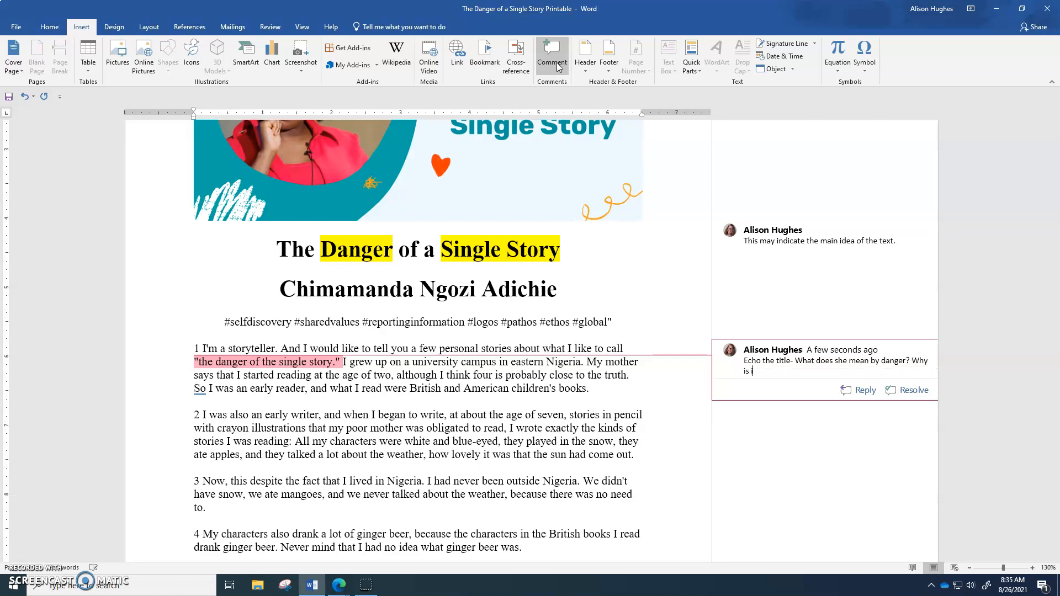
type("t dangerous?")
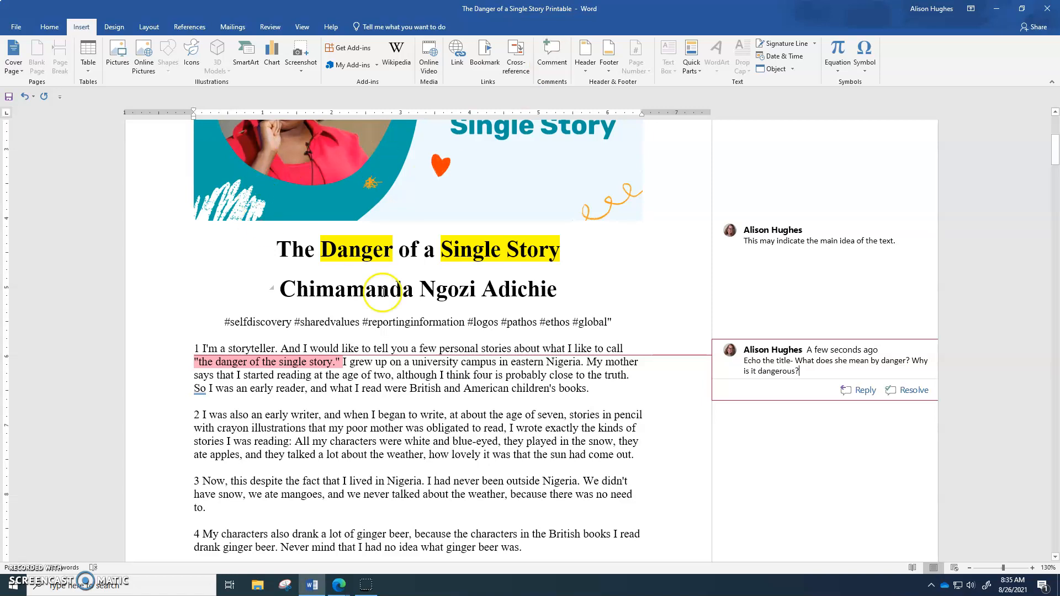
left_click(496, 364)
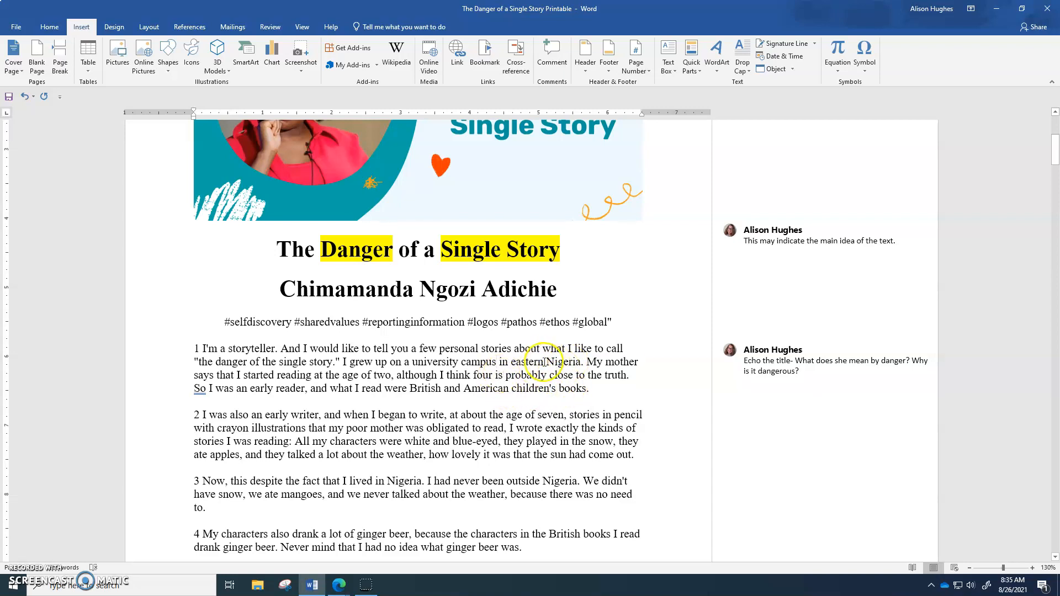
Comment on "British and American children's books" with "Difference between where/who the writer grew up and what she read".
left_click_drag(588, 389, 422, 390)
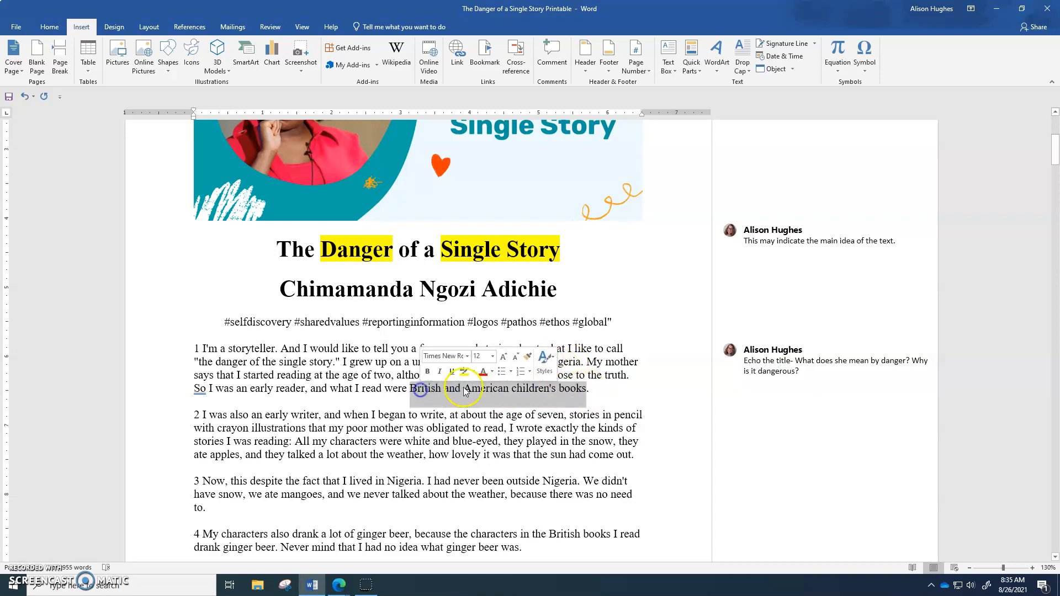
left_click(550, 65)
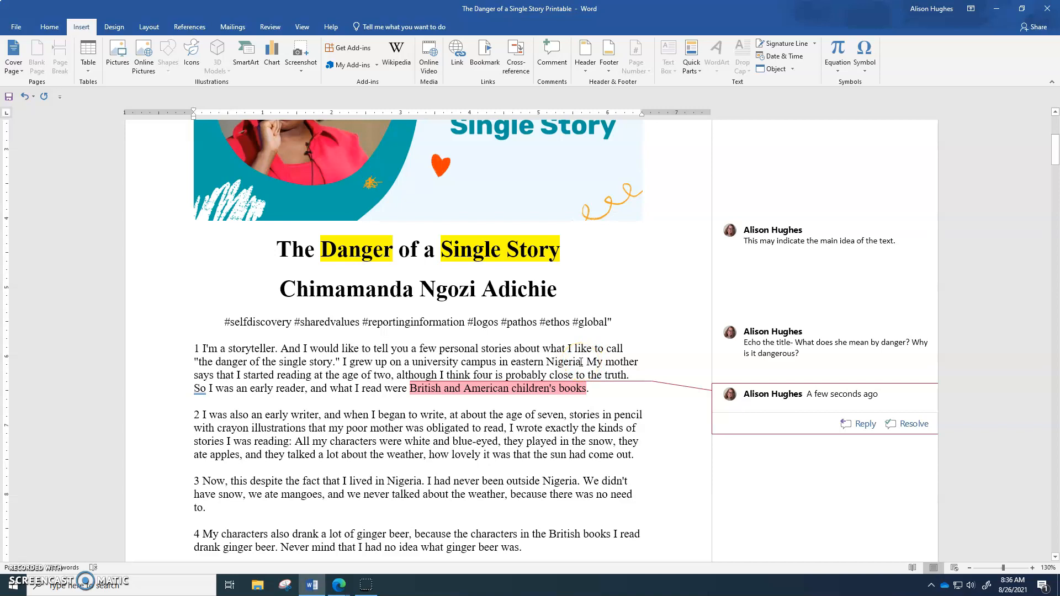
type("Difference between where/who the")
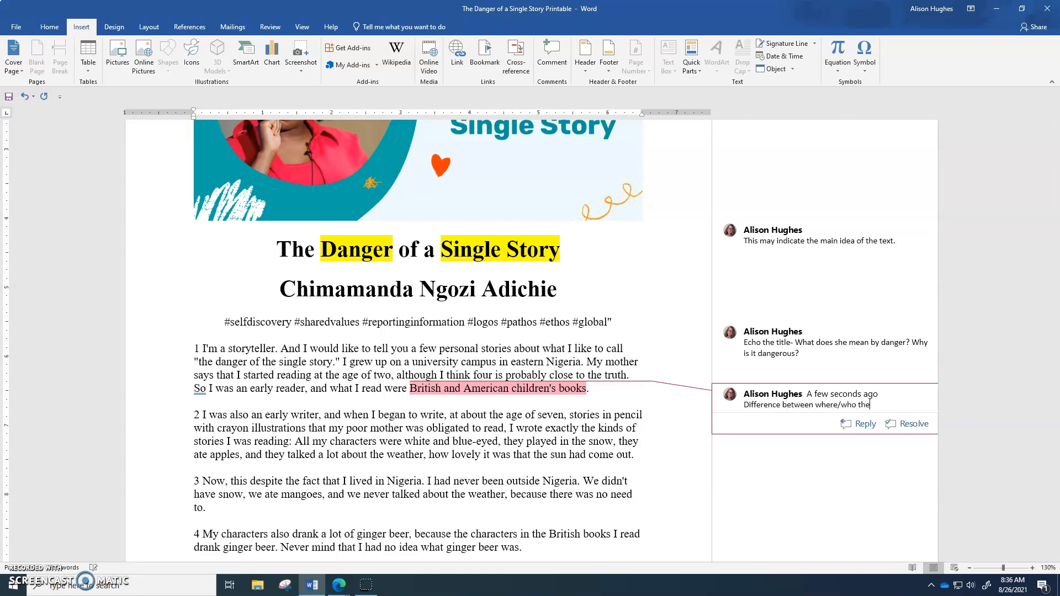
type(" writer grew up and what s")
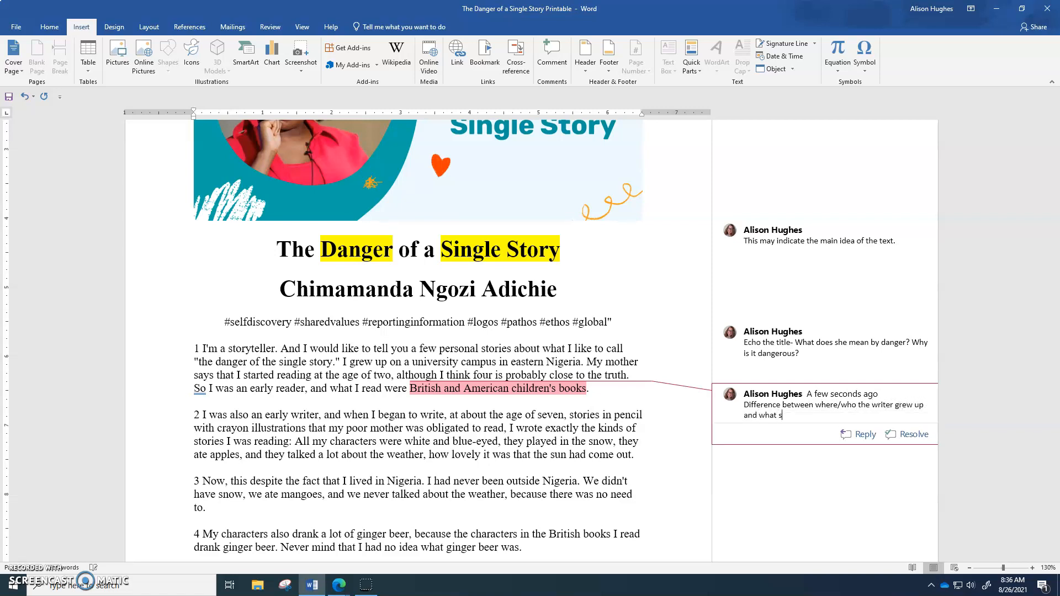
type("he read")
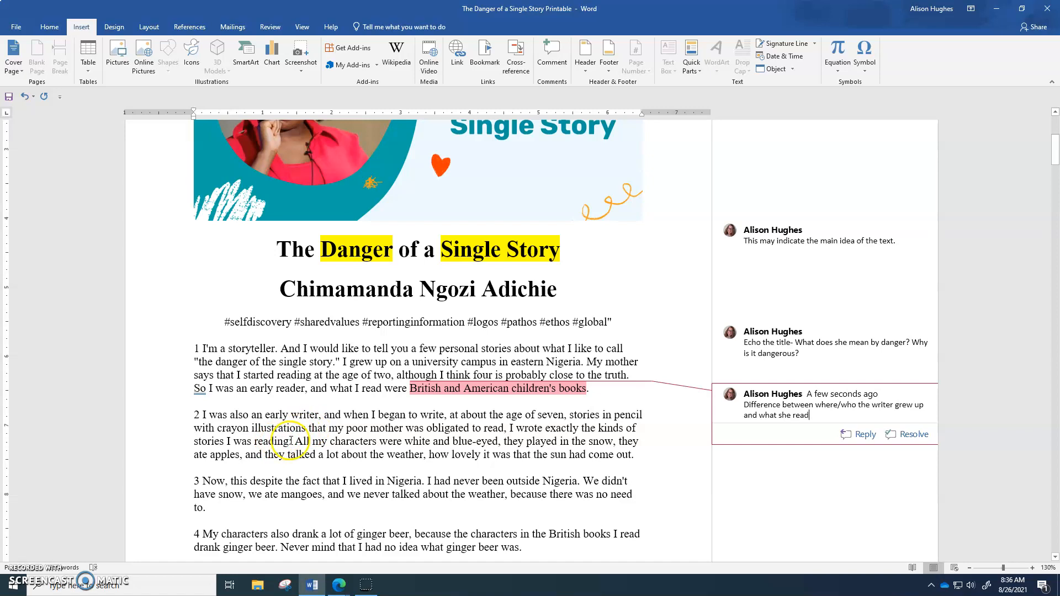
Comment on all of paragraph 3 with "Explains the conflict between her life and those of the characters she wrote about".
left_click_drag(297, 440, 503, 443)
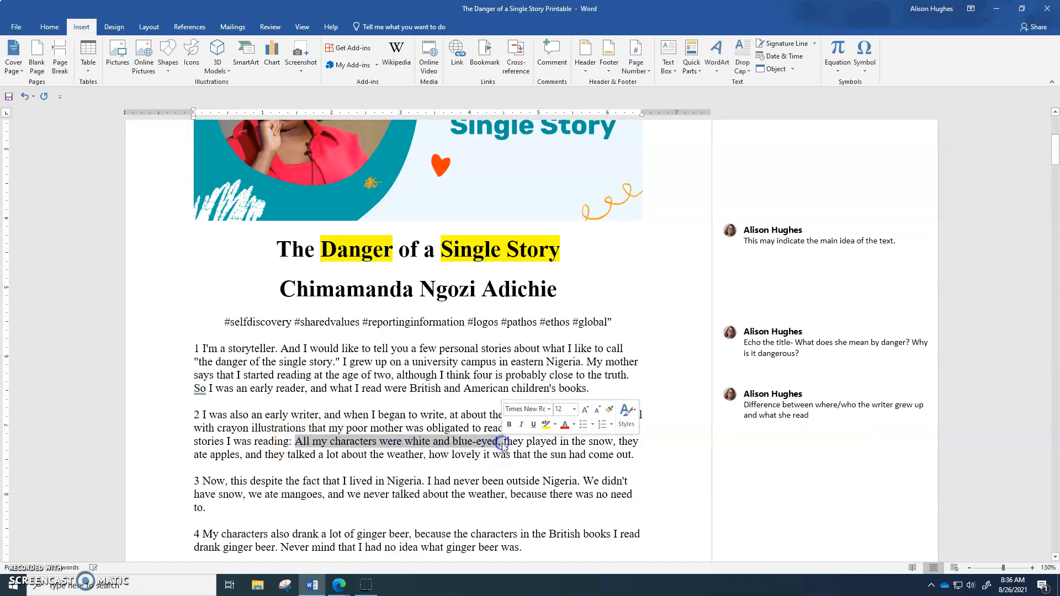
left_click(419, 458)
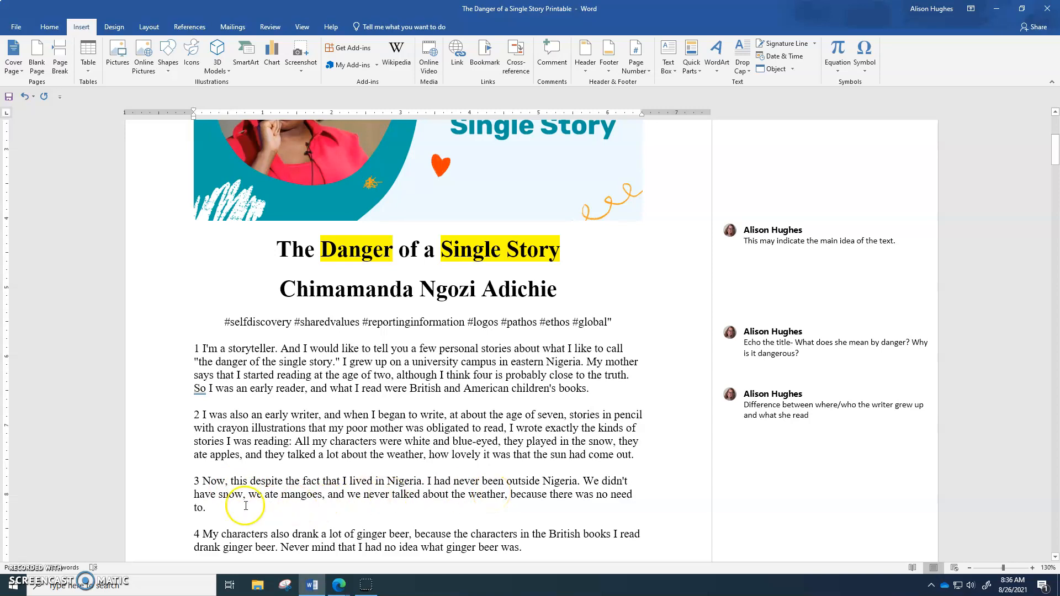
left_click_drag(207, 507, 193, 481)
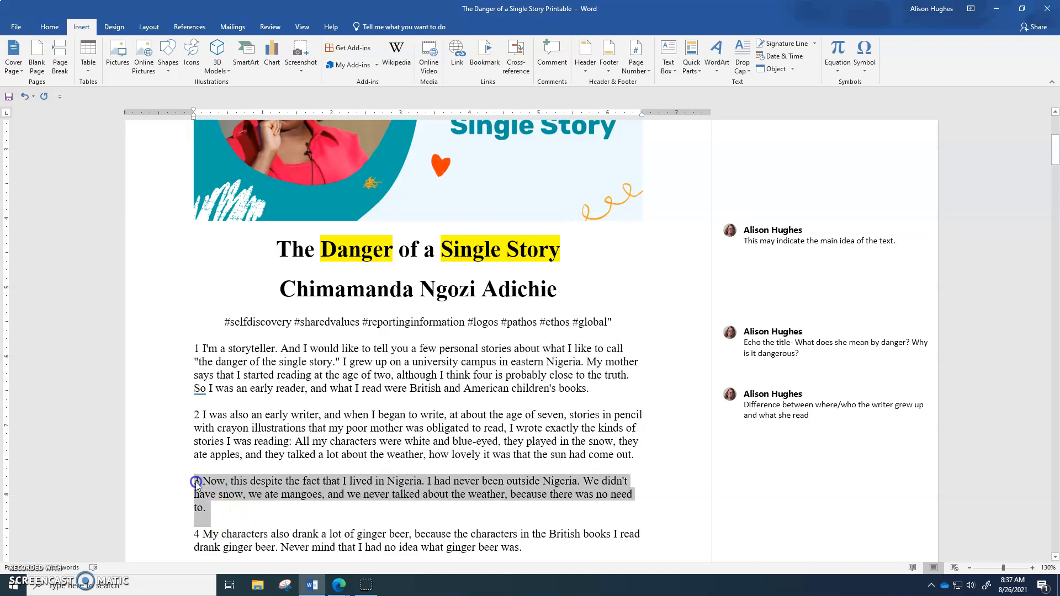
left_click(552, 53)
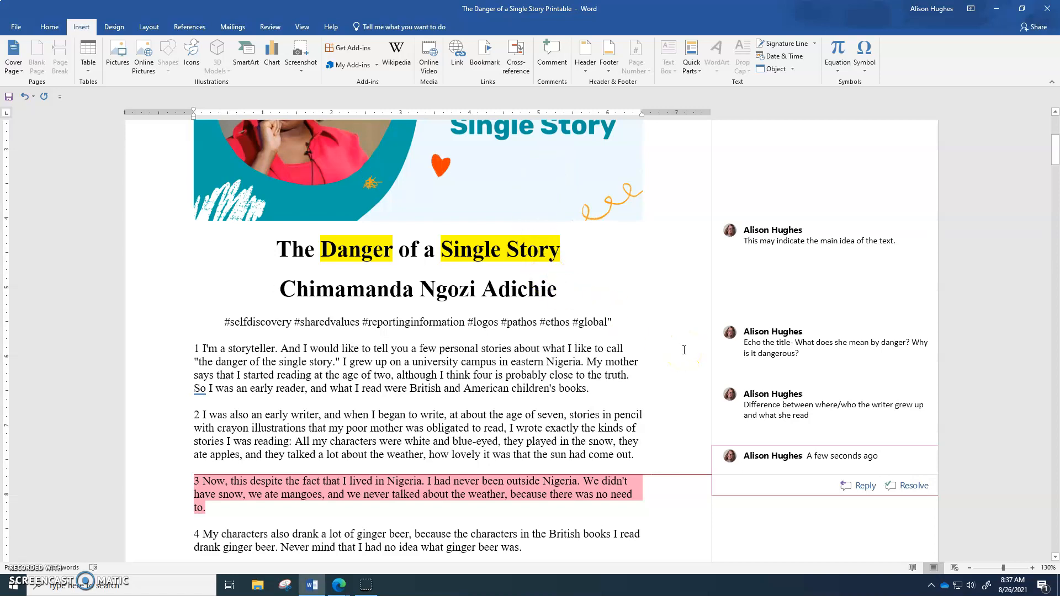
type("ex")
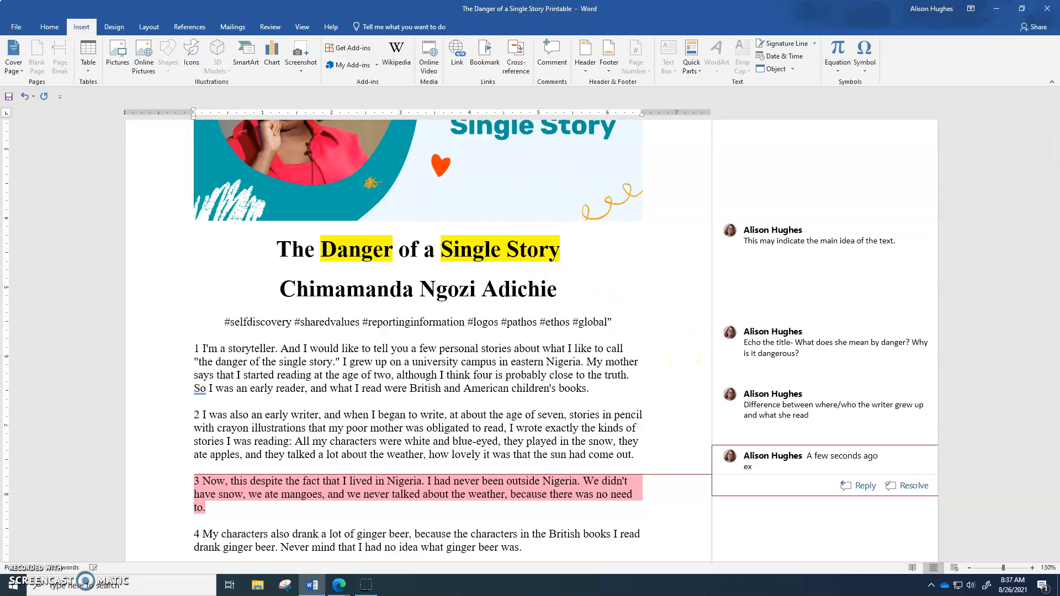
type("plains the conflict between her r")
key("BackSpace")
type("lif")
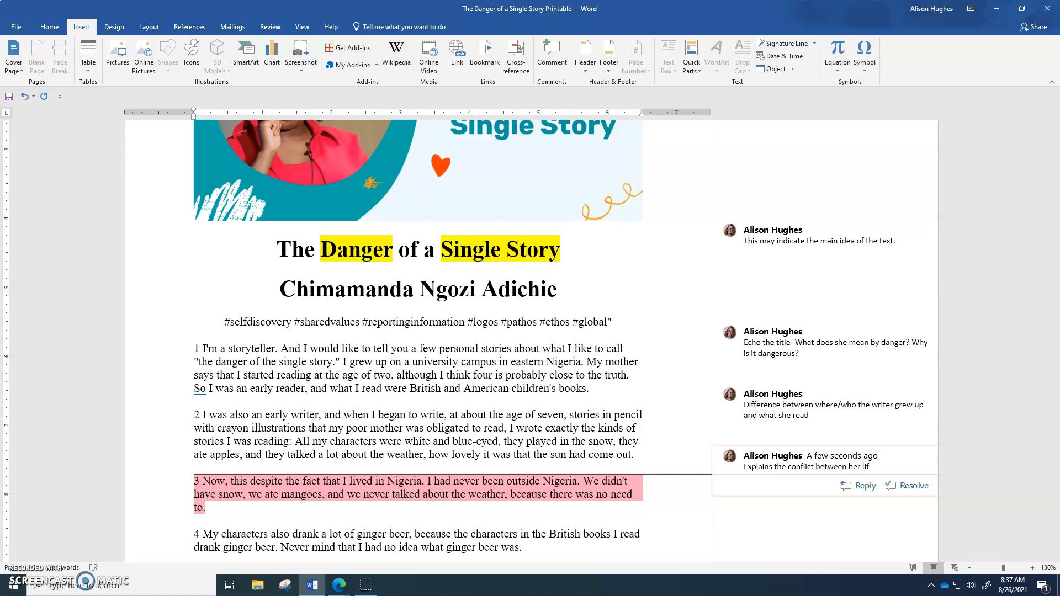
type("e and those of the chra")
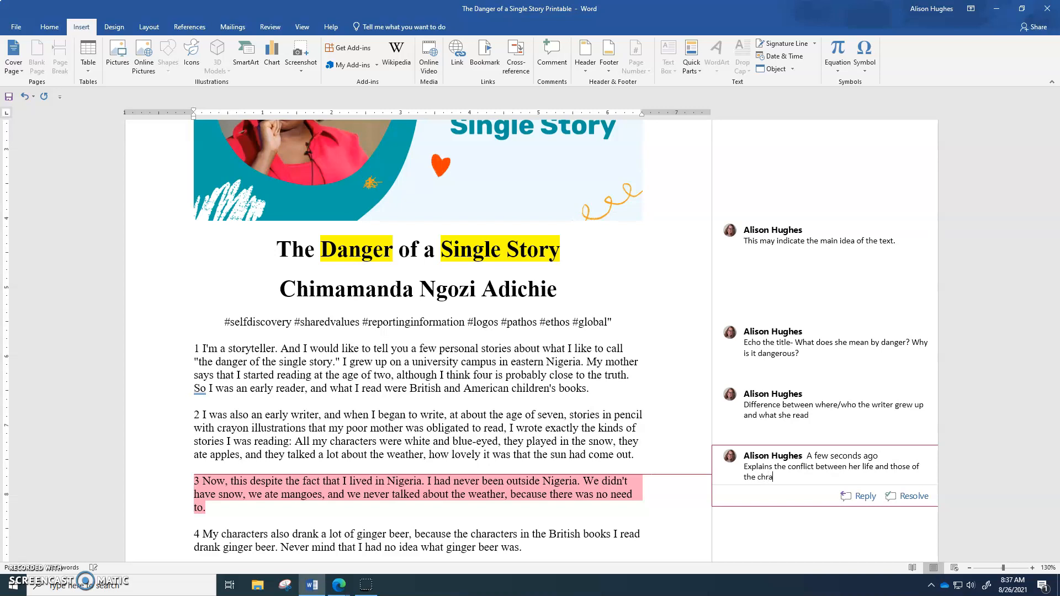
key("BackSpace")
key("BackSpace")
type("aracters she wrote about")
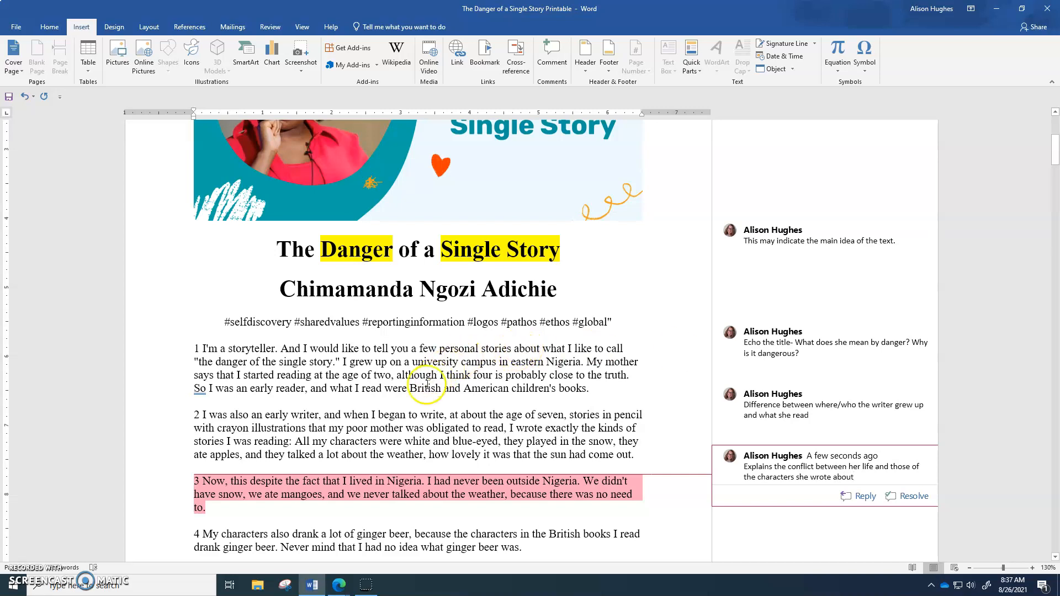
scroll(417, 392, "down", 1)
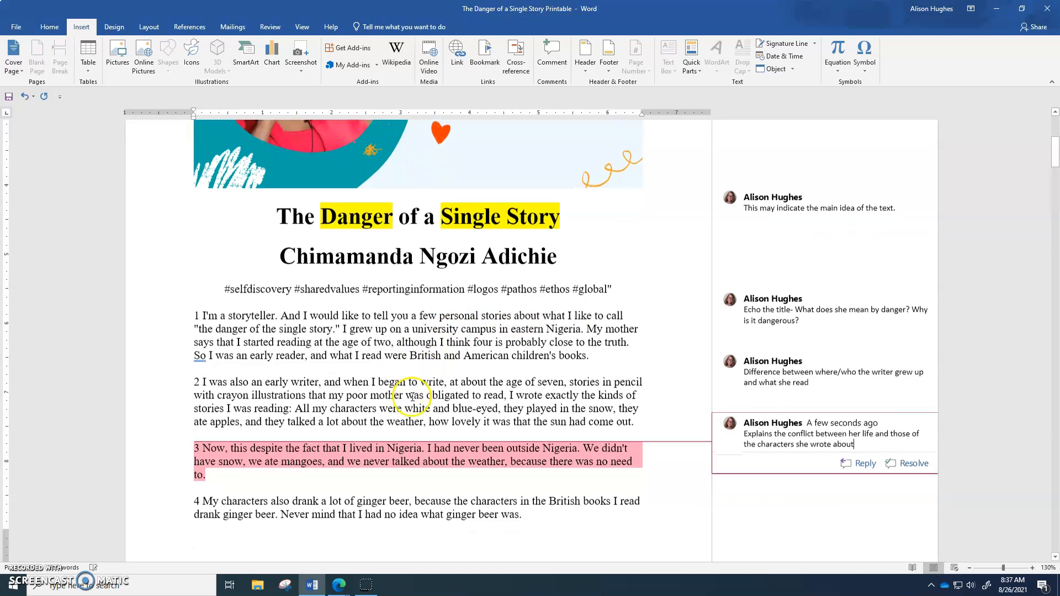
left_click(417, 449)
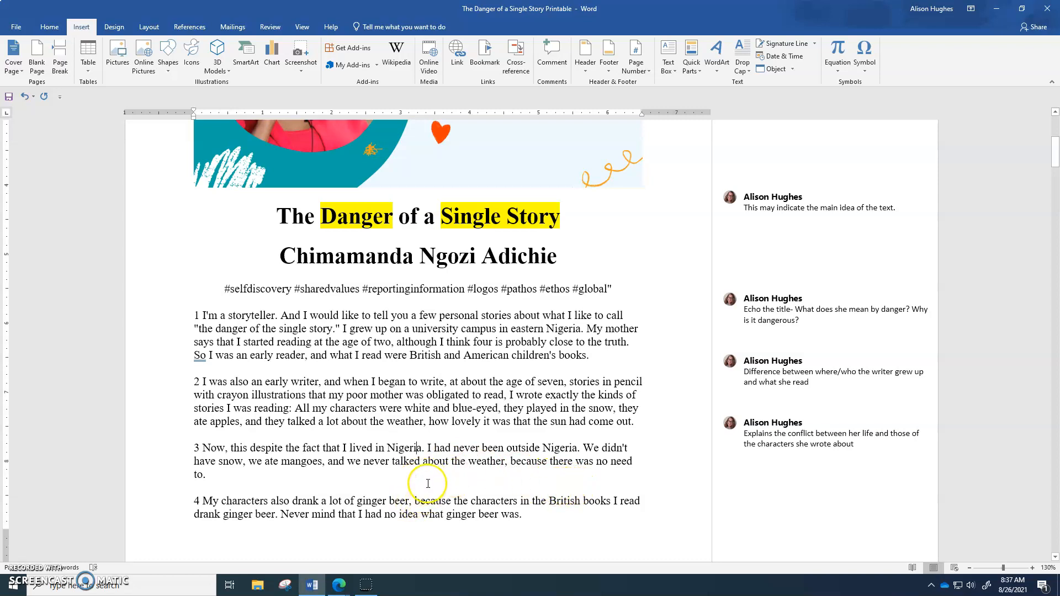
Number the next two paragraphs on page 2 by adding 5 and 6 at their starts.
scroll(419, 494, "down", 3)
scroll(428, 484, "down", 5)
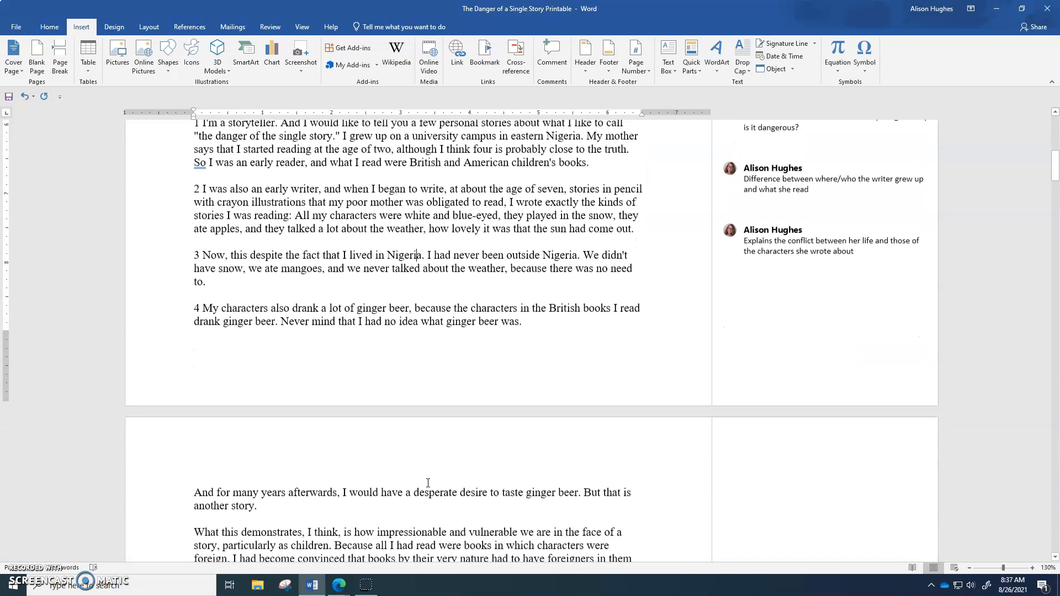
left_click(195, 454)
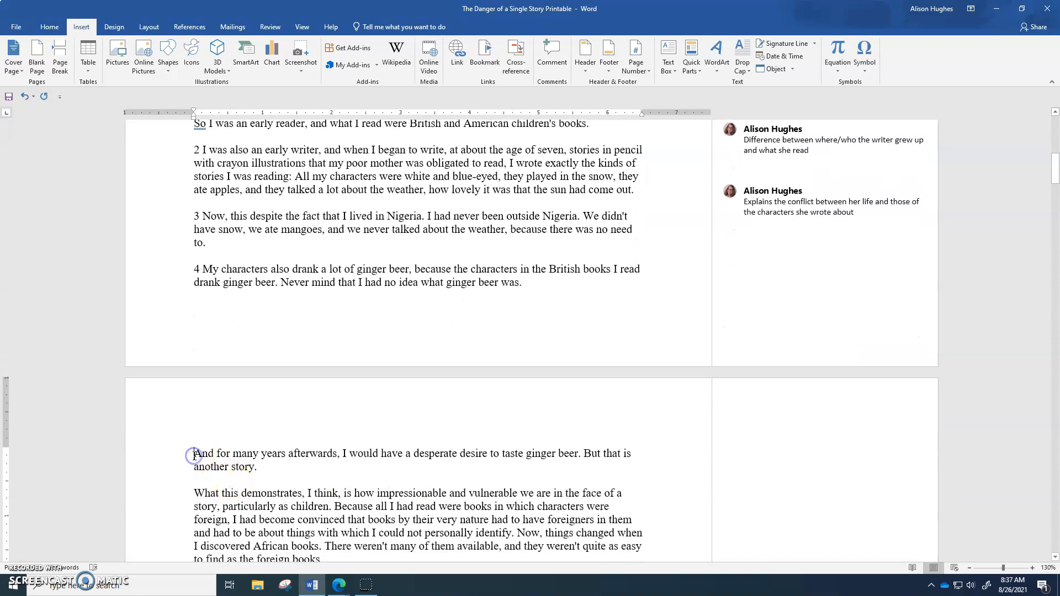
type("5")
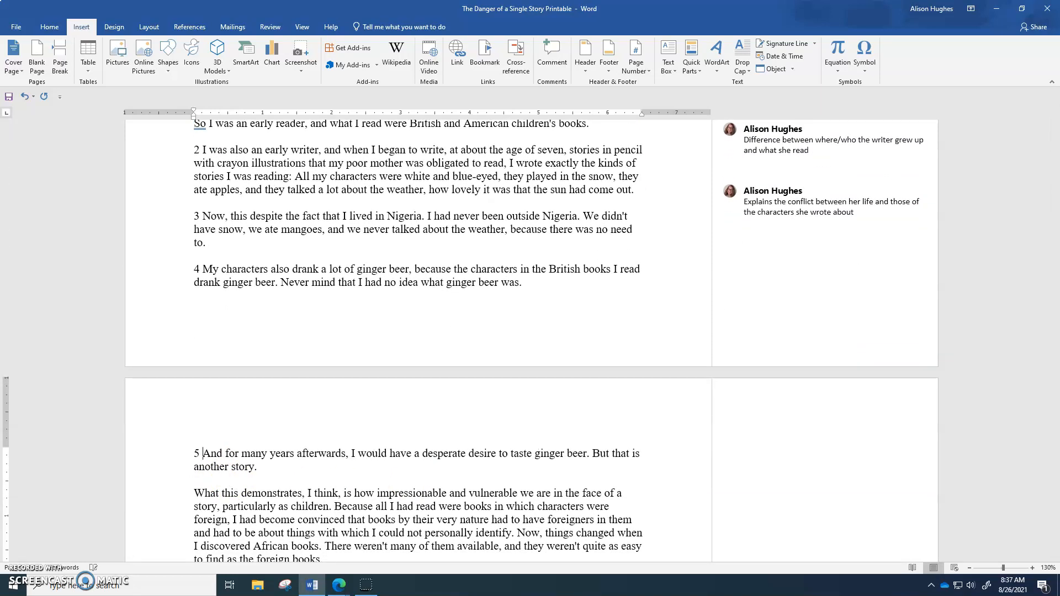
scroll(190, 486, "down", 3)
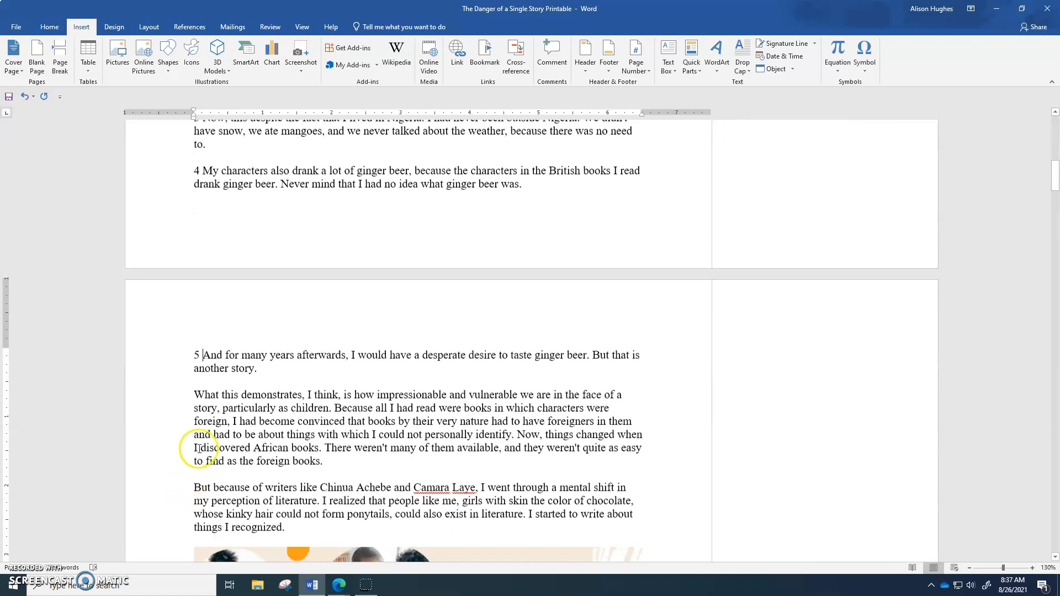
left_click(194, 393)
type("6")
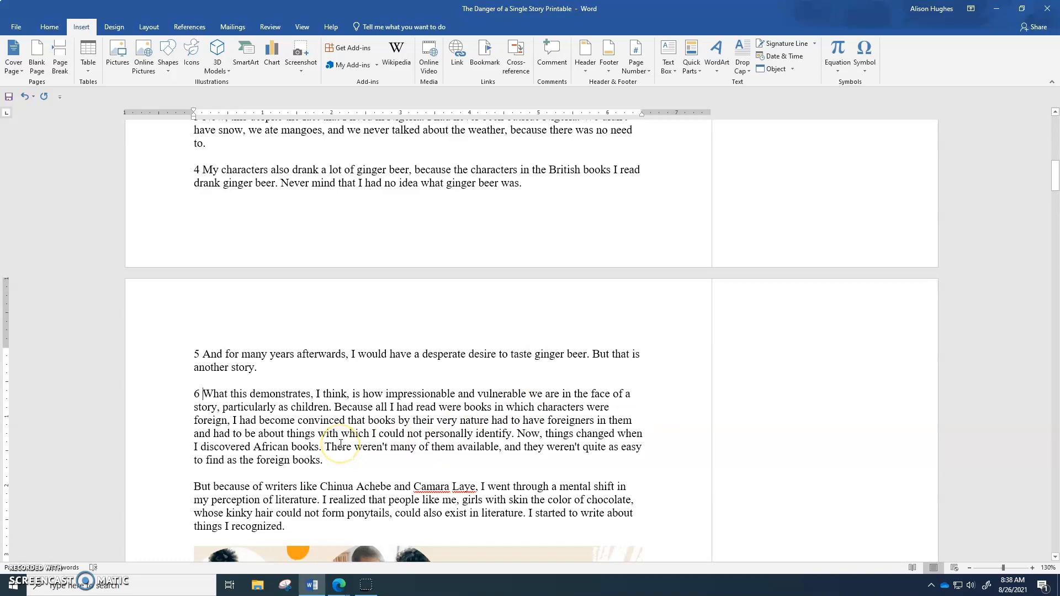
Comment on paragraph 6's text with "Explains the point of her story about children's books".
left_click(329, 460)
left_click_drag(327, 460, 203, 394)
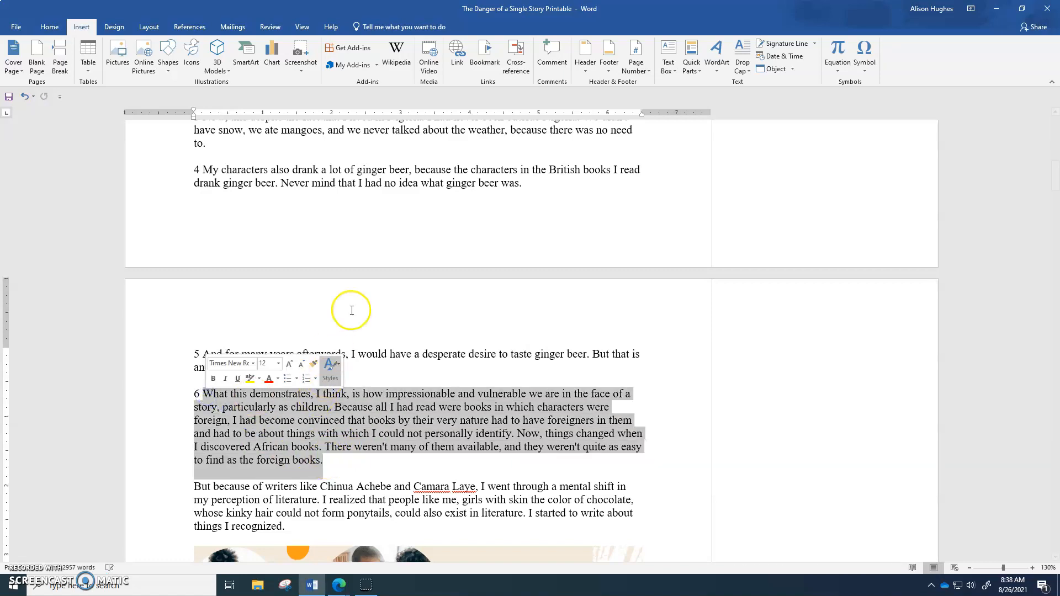
left_click(552, 56)
type("explain")
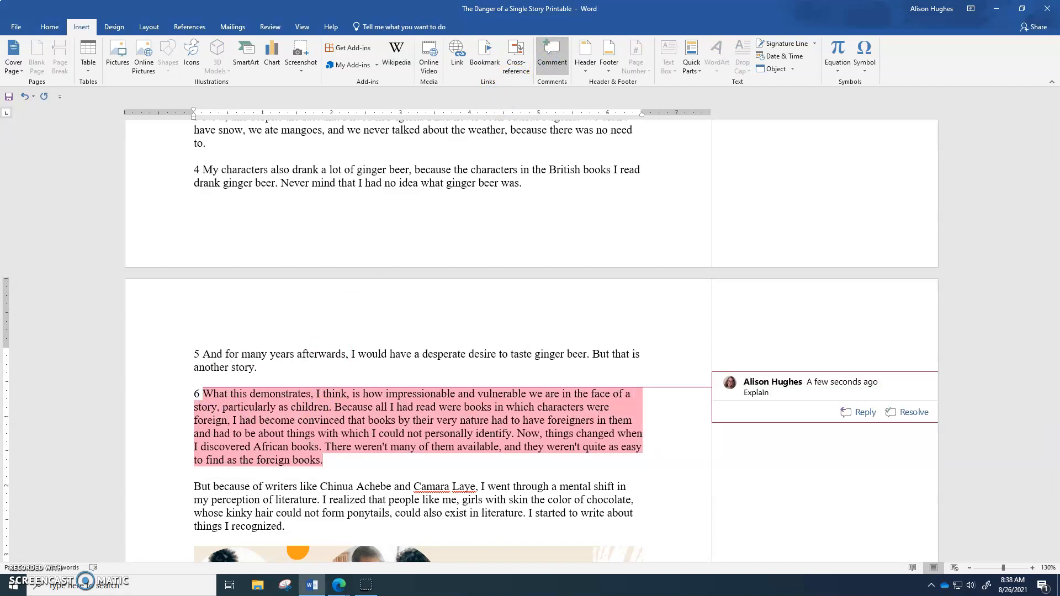
type("s the")
type("of her")
key("BackSpace")
key("BackSpace")
type("story about children's books")
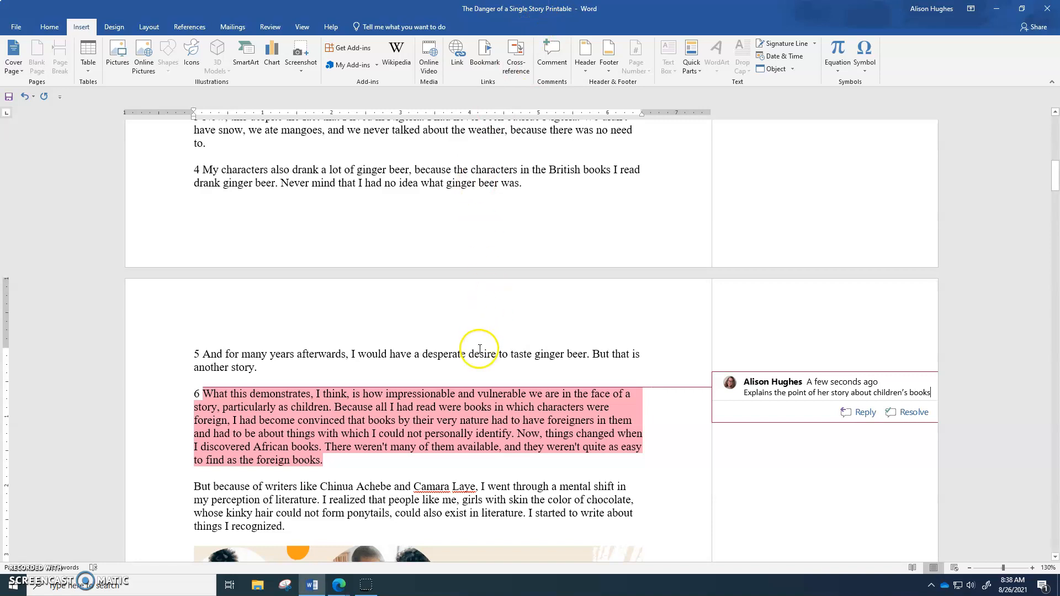
Highlight the phrase "the danger of the single story." in paragraph 1 in yellow.
scroll(561, 393, "up", 5)
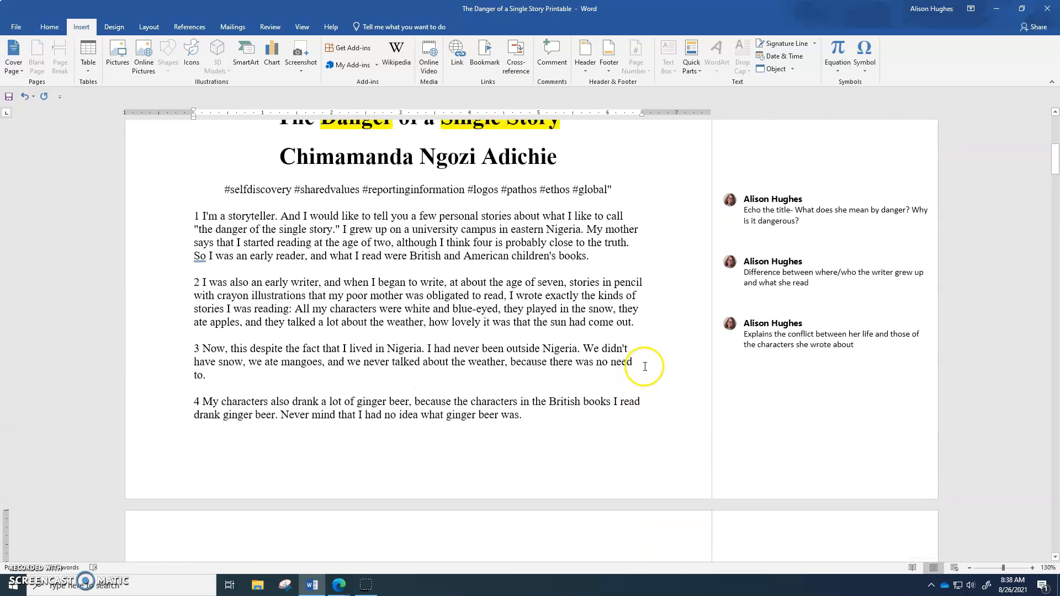
left_click(763, 282)
left_click(767, 329)
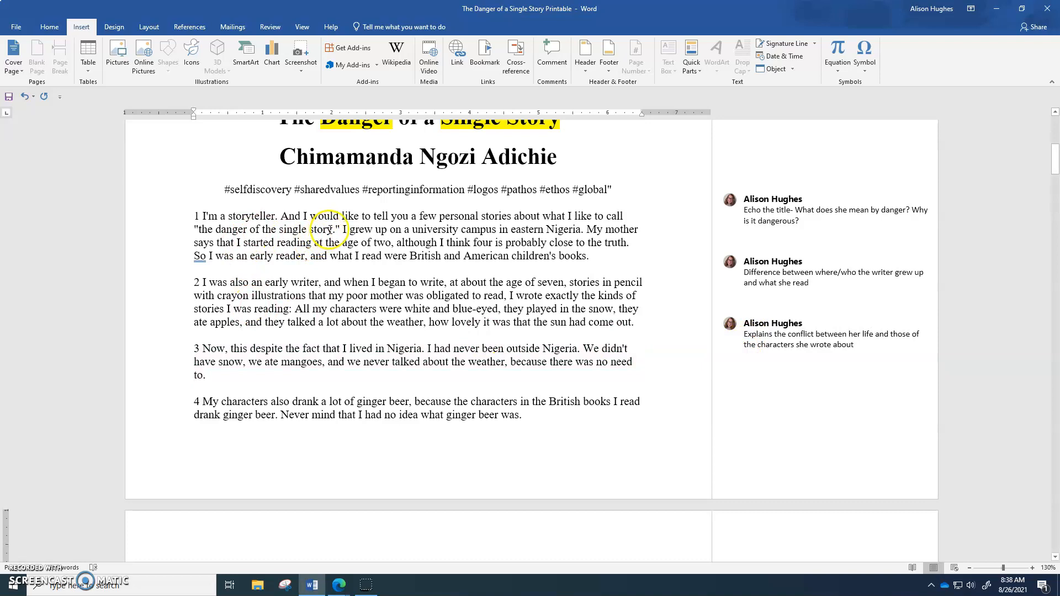
left_click_drag(341, 229, 199, 231)
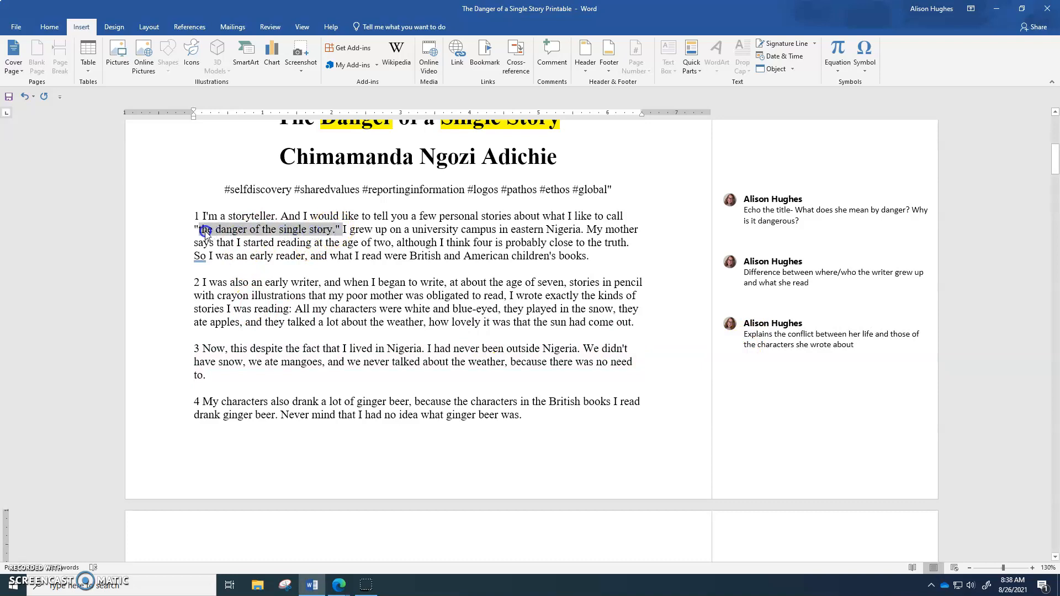
left_click(50, 27)
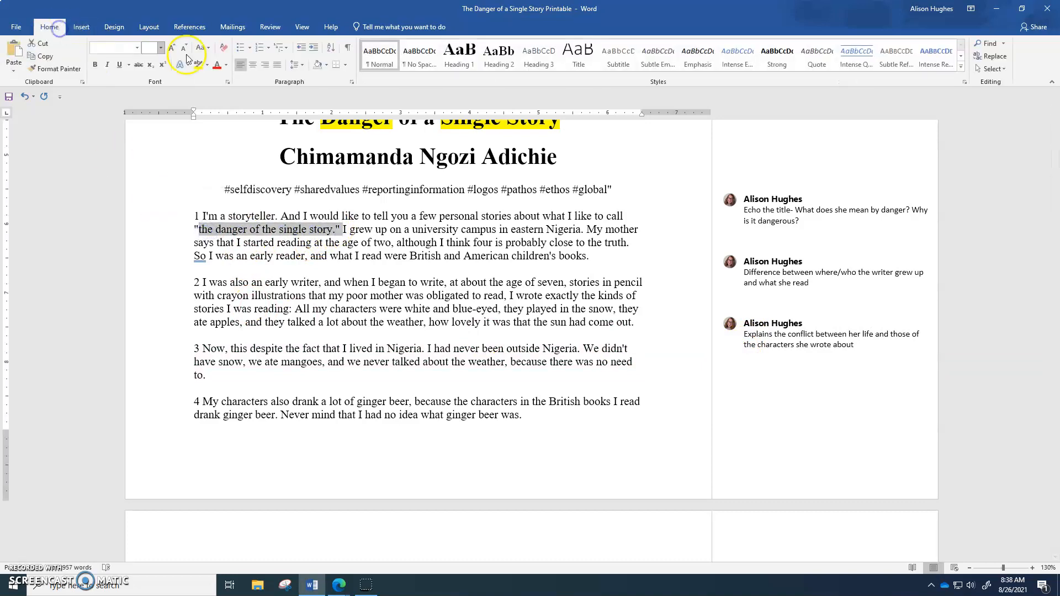
left_click(198, 64)
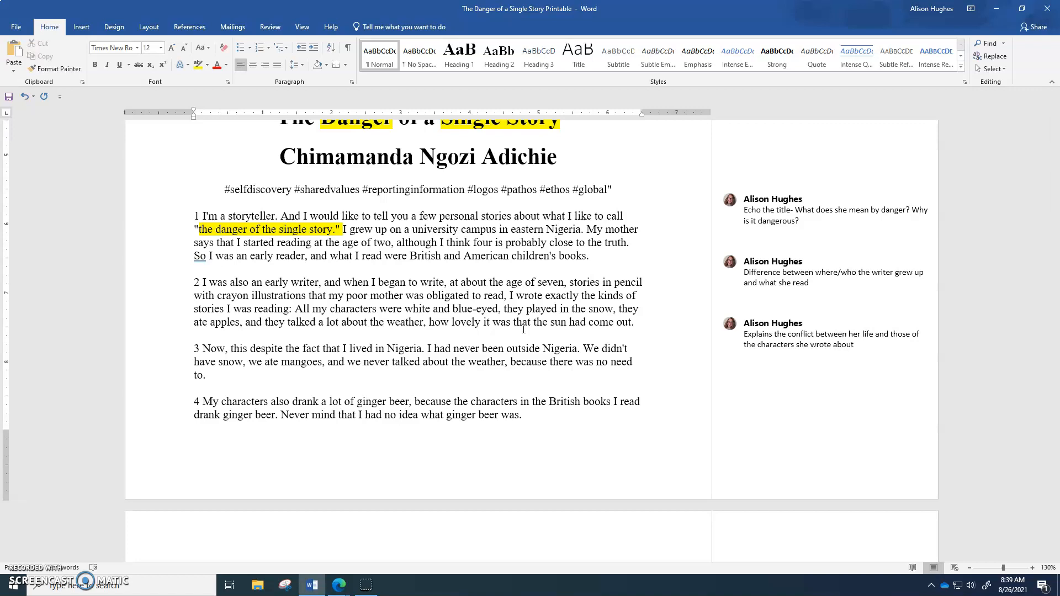
Select the highlighted phrase "the danger of the single story" in paragraph 1 again.
left_click(194, 282)
left_click_drag(193, 282, 558, 417)
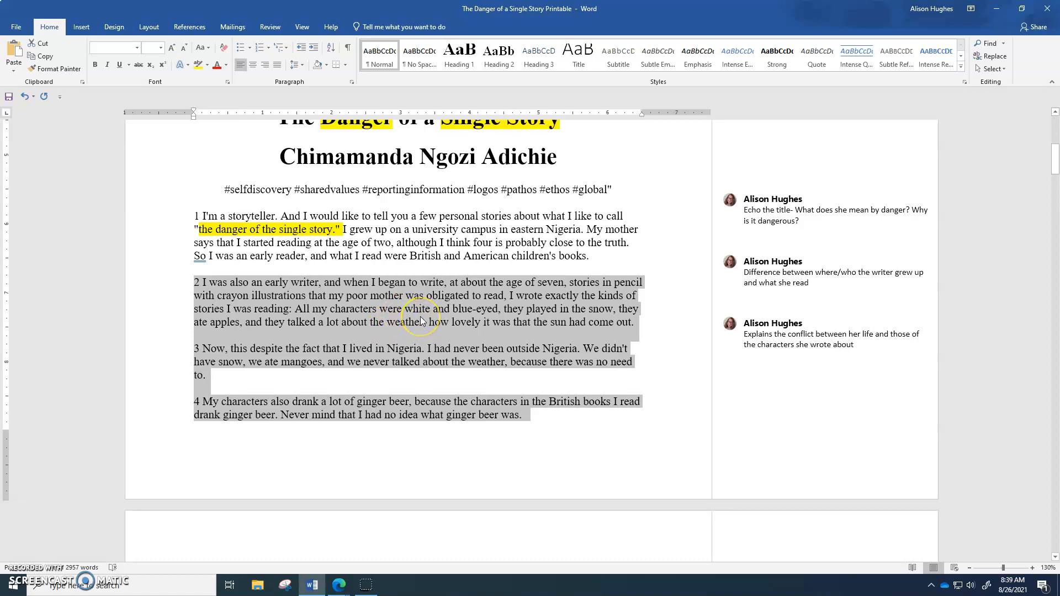
left_click(345, 229)
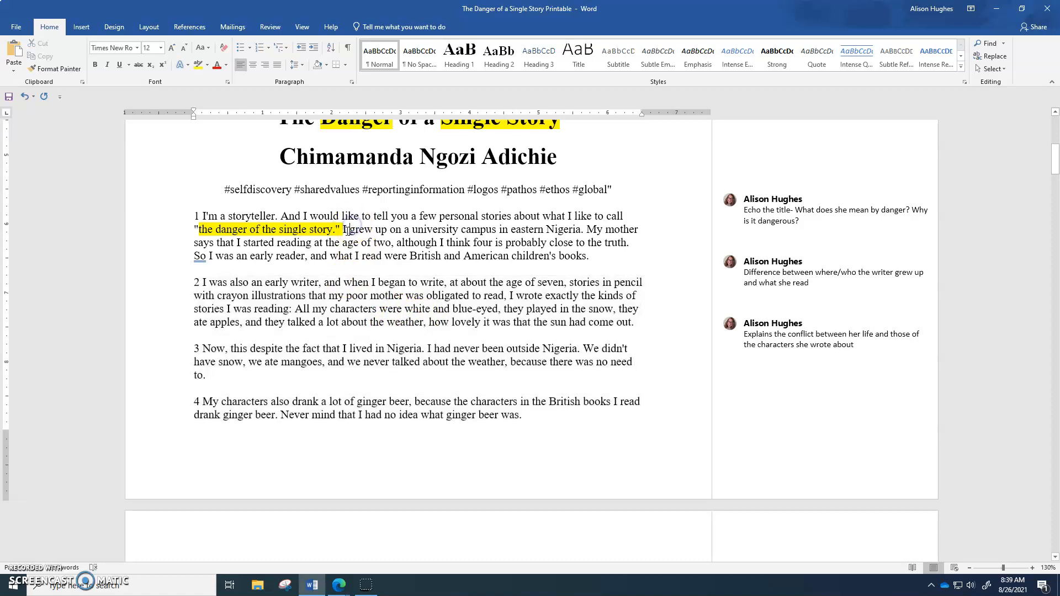
left_click_drag(345, 229, 200, 233)
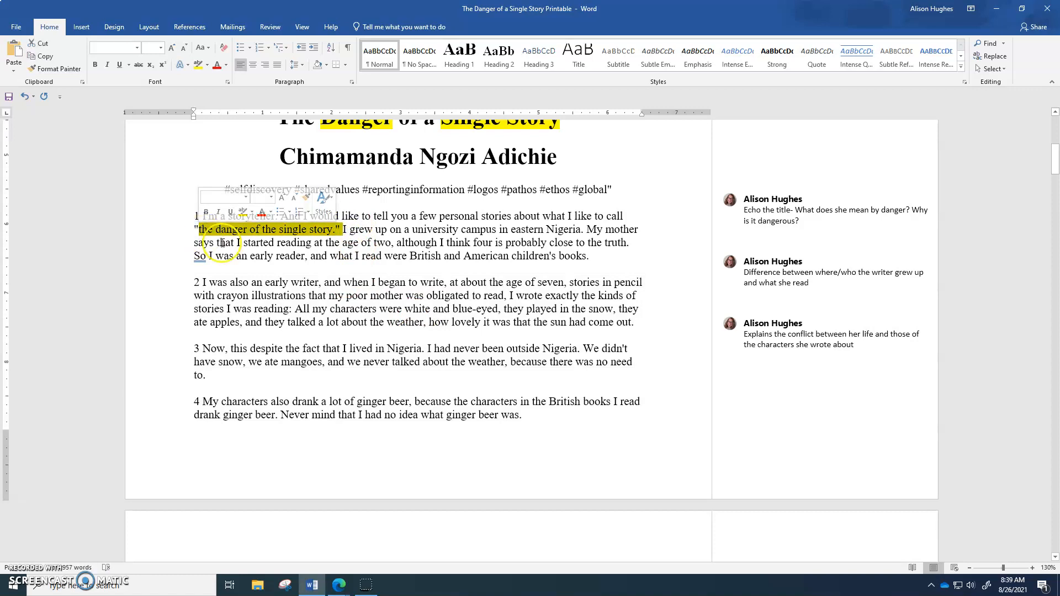